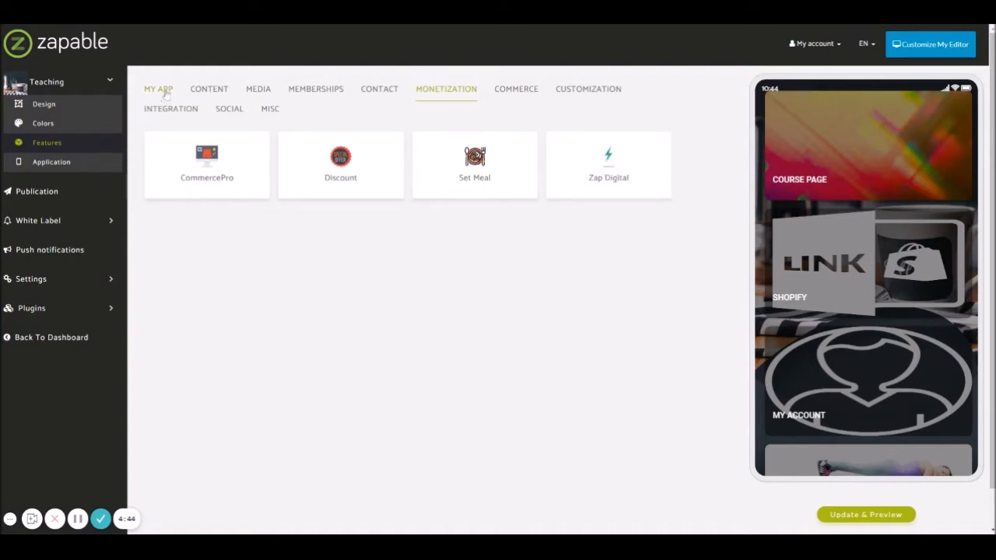
Open the Example Product of the app's Zap Digital feature for editing
{"action": "left_click", "coordinate": [163, 91]}
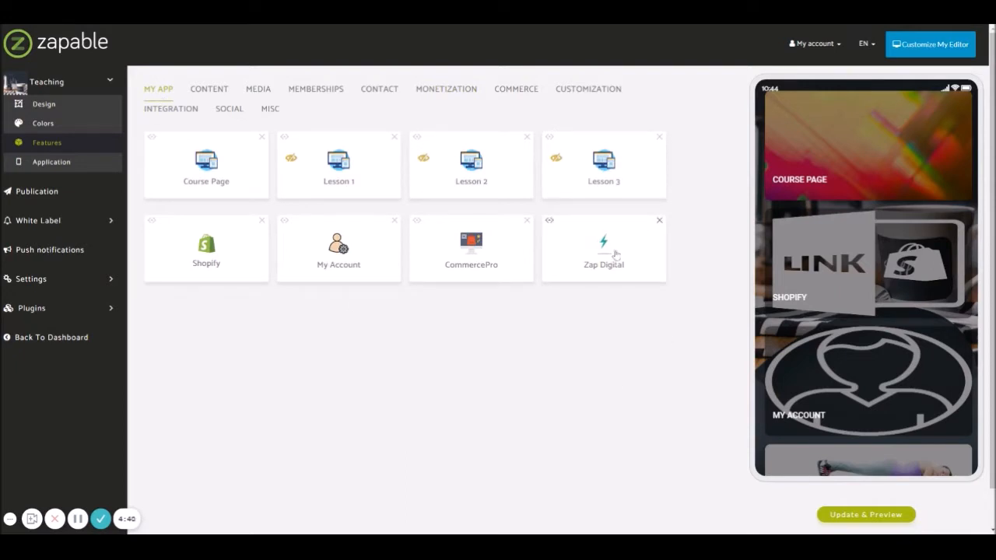
{"action": "left_click", "coordinate": [604, 246]}
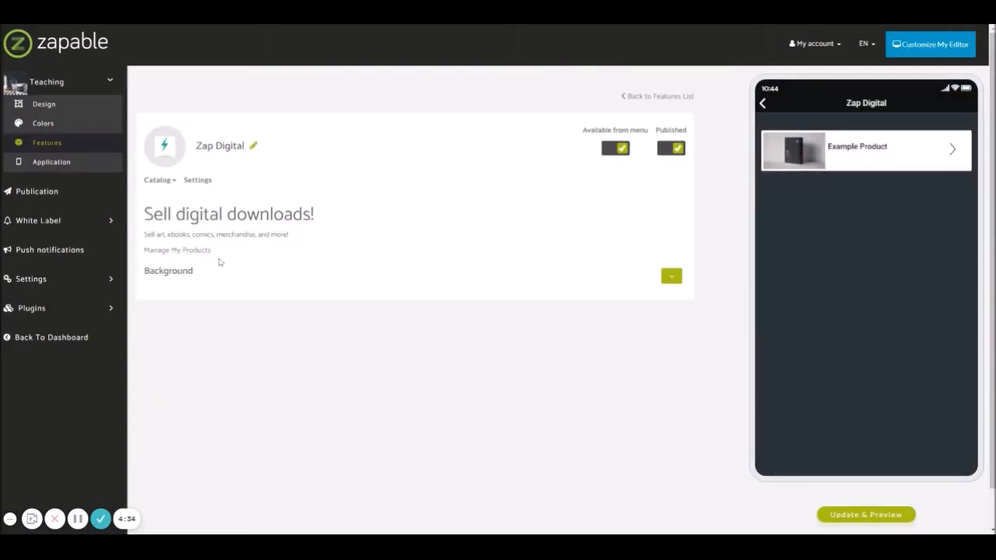
{"action": "left_click", "coordinate": [173, 181]}
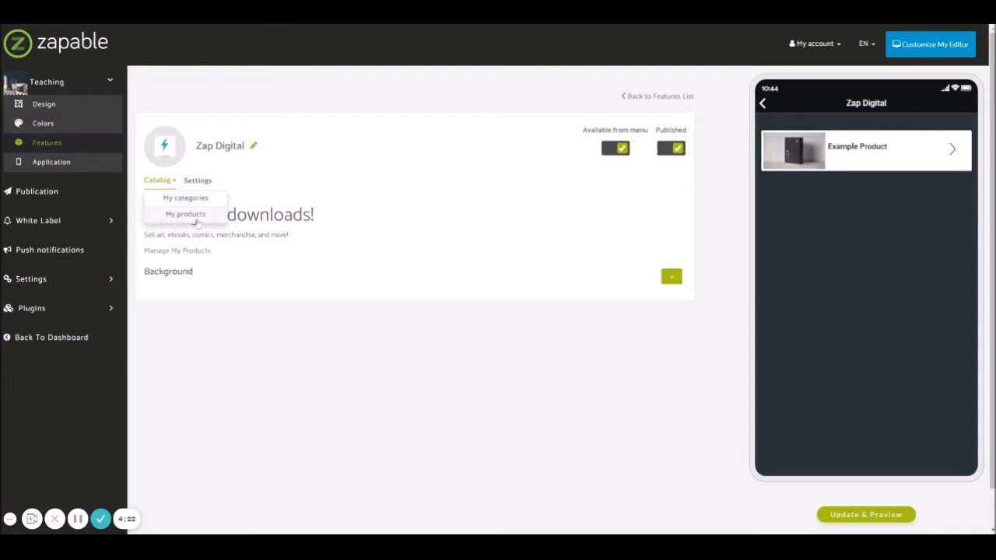
{"action": "left_click", "coordinate": [168, 221]}
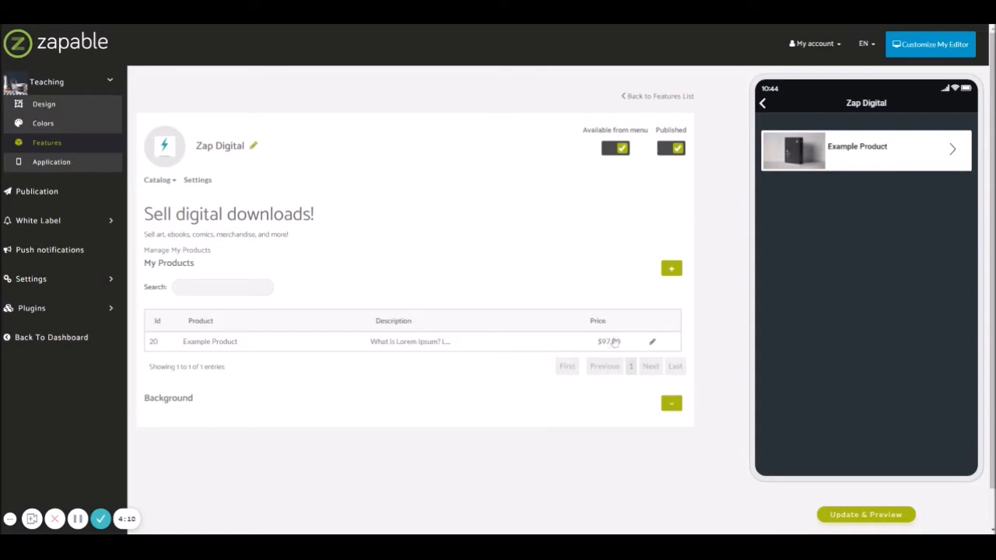
{"action": "left_click", "coordinate": [652, 344]}
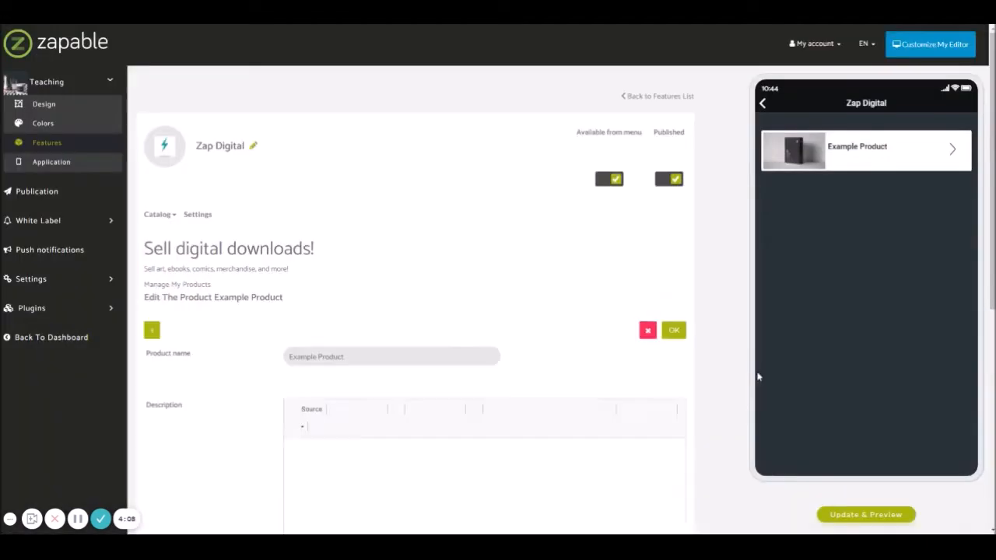
Review the Example Product's name, description, price, payment method, sales page link, picture and categories
{"action": "scroll", "coordinate": [548, 351], "scroll_direction": "down", "scroll_amount": 3}
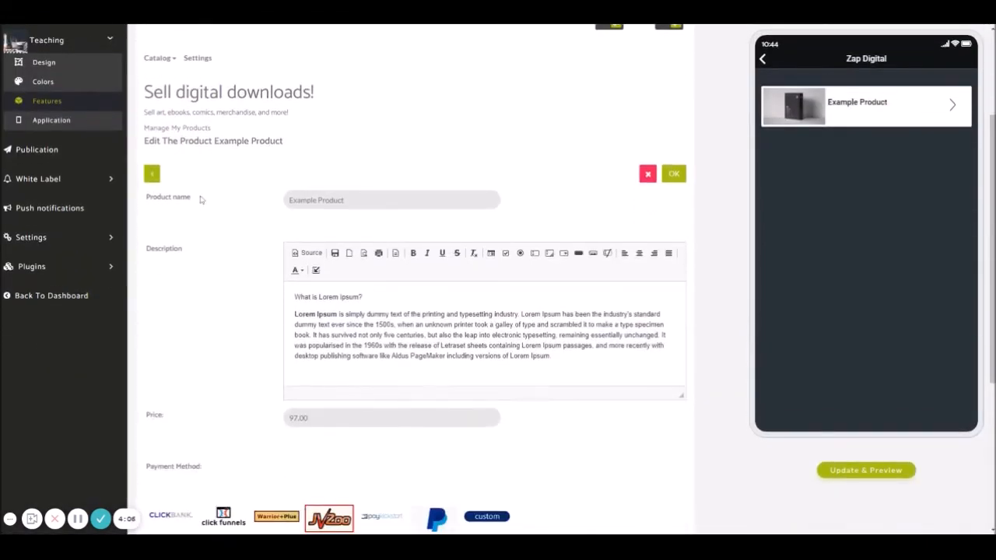
{"action": "triple_click", "coordinate": [286, 199]}
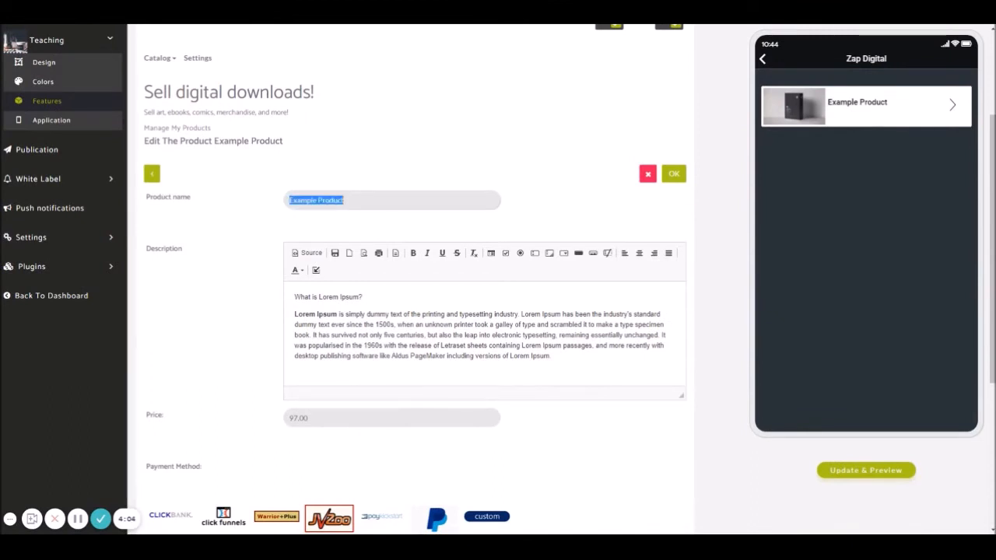
{"action": "left_click_drag", "start_coordinate": [550, 356], "coordinate": [295, 296]}
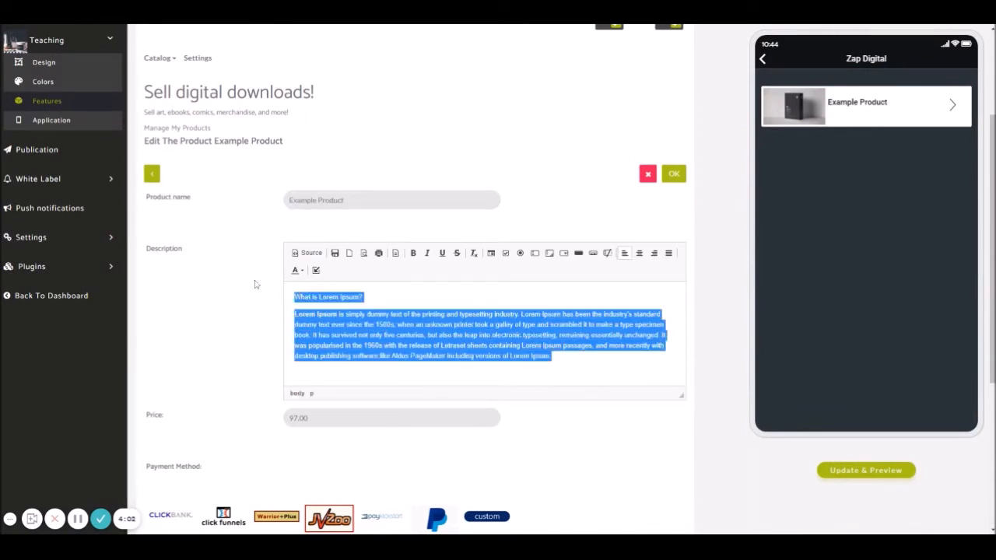
{"action": "triple_click", "coordinate": [288, 418]}
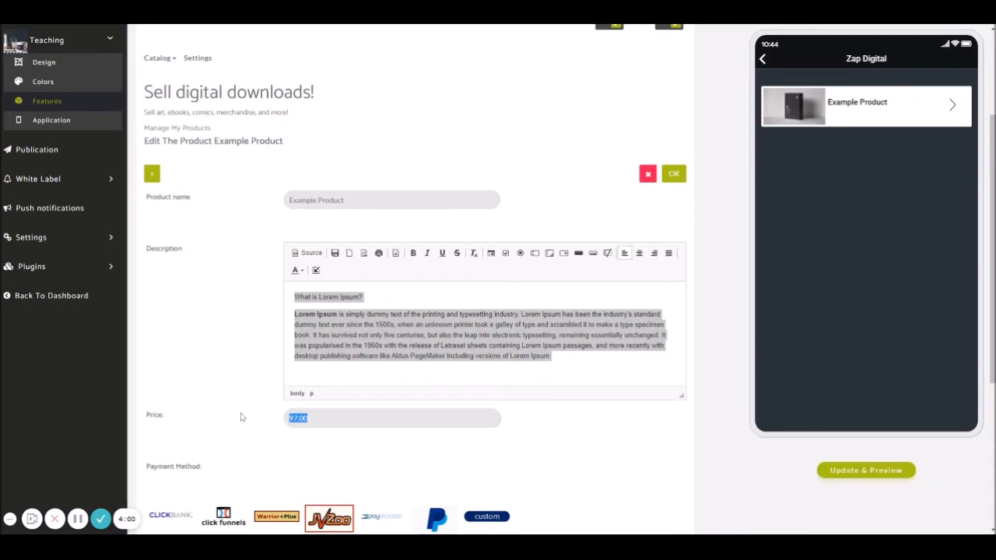
{"action": "scroll", "coordinate": [248, 411], "scroll_direction": "down", "scroll_amount": 3}
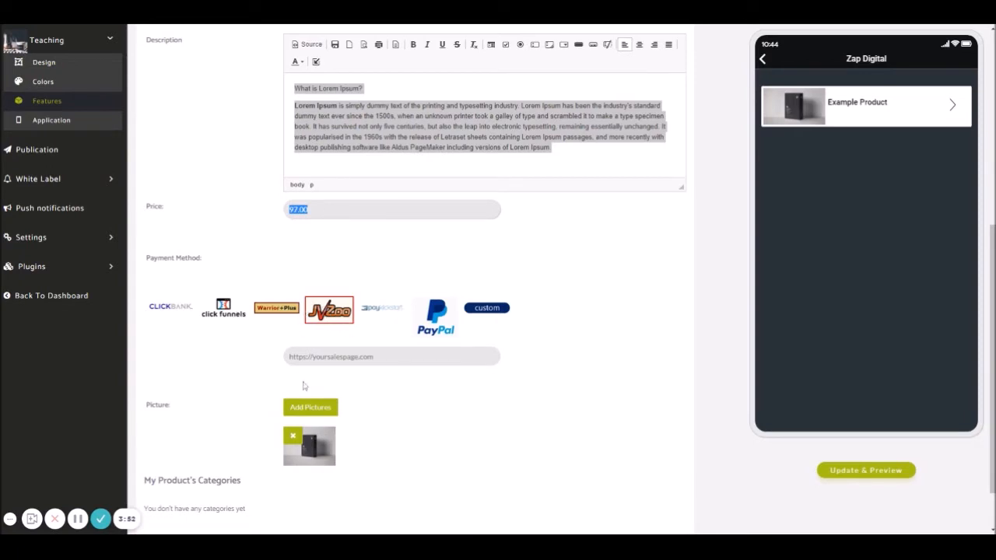
{"action": "left_click_drag", "start_coordinate": [375, 356], "coordinate": [253, 355]}
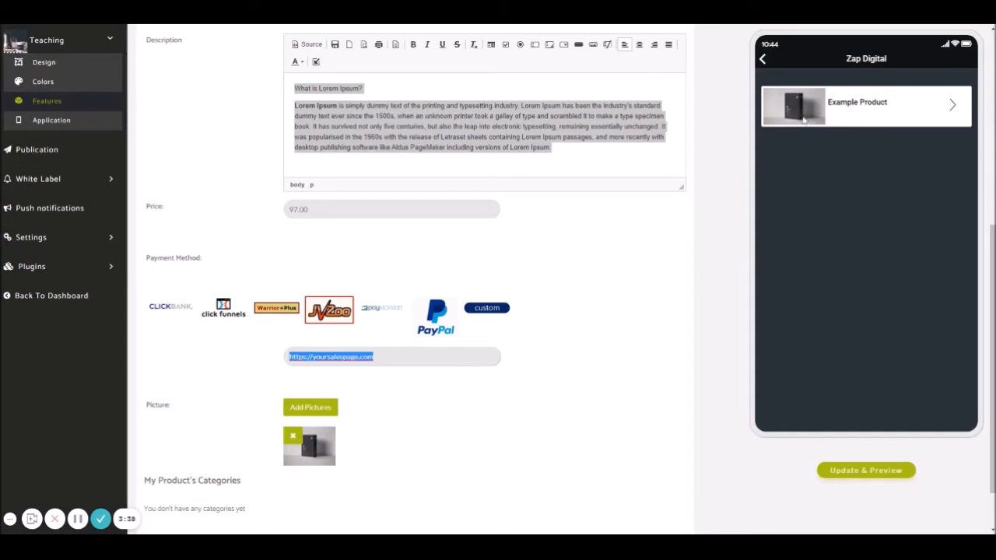
{"action": "scroll", "coordinate": [665, 327], "scroll_direction": "down", "scroll_amount": 1}
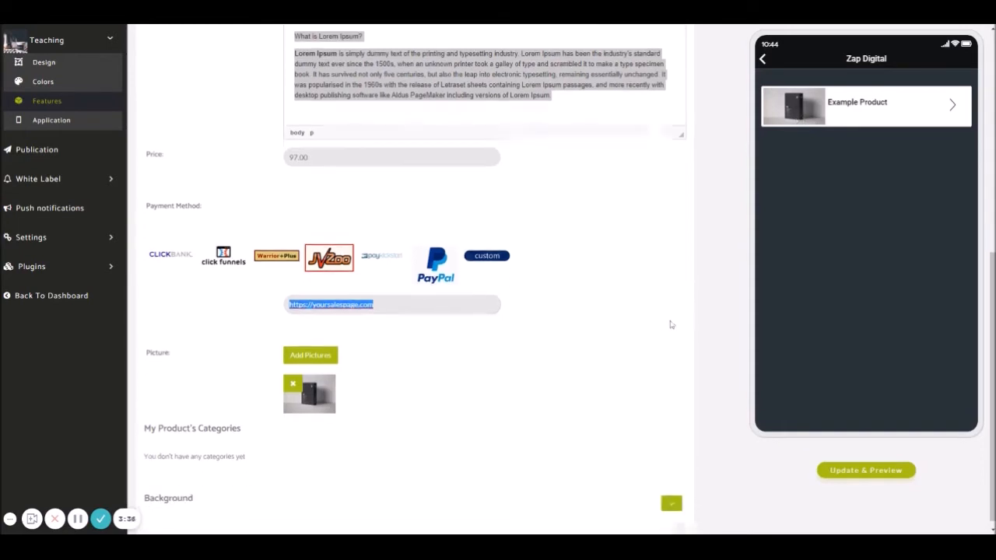
Examine the Example Product's page in the app preview, from its picture and description down to the Buy option
{"action": "left_click", "coordinate": [887, 115]}
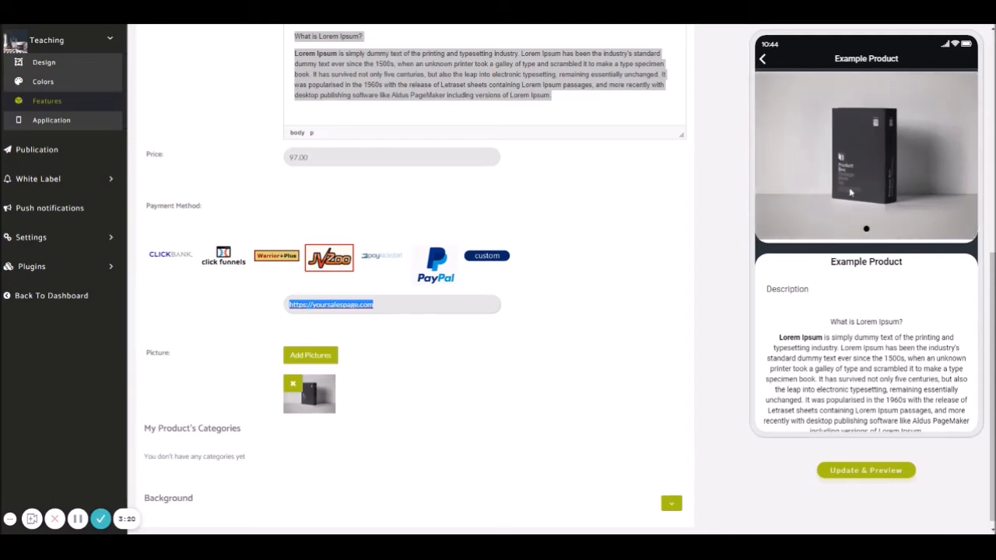
{"action": "scroll", "coordinate": [850, 194], "scroll_direction": "down", "scroll_amount": 2}
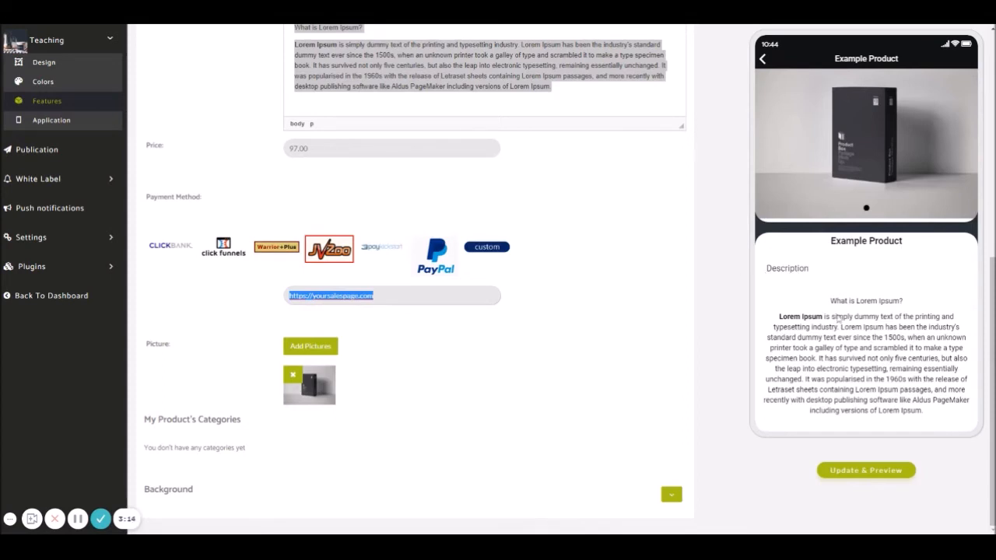
{"action": "scroll", "coordinate": [835, 306], "scroll_direction": "down", "scroll_amount": 2}
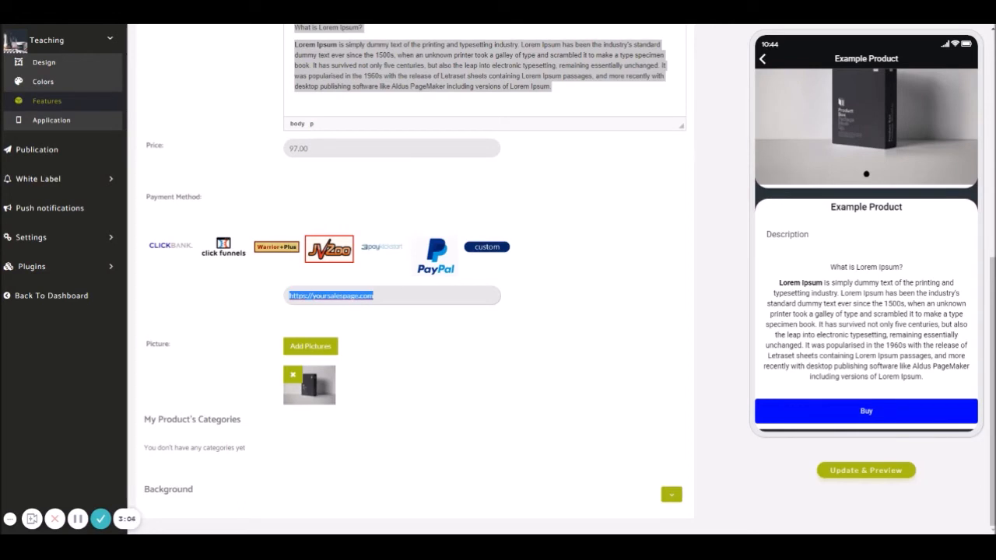
{"action": "scroll", "coordinate": [668, 364], "scroll_direction": "up", "scroll_amount": 3}
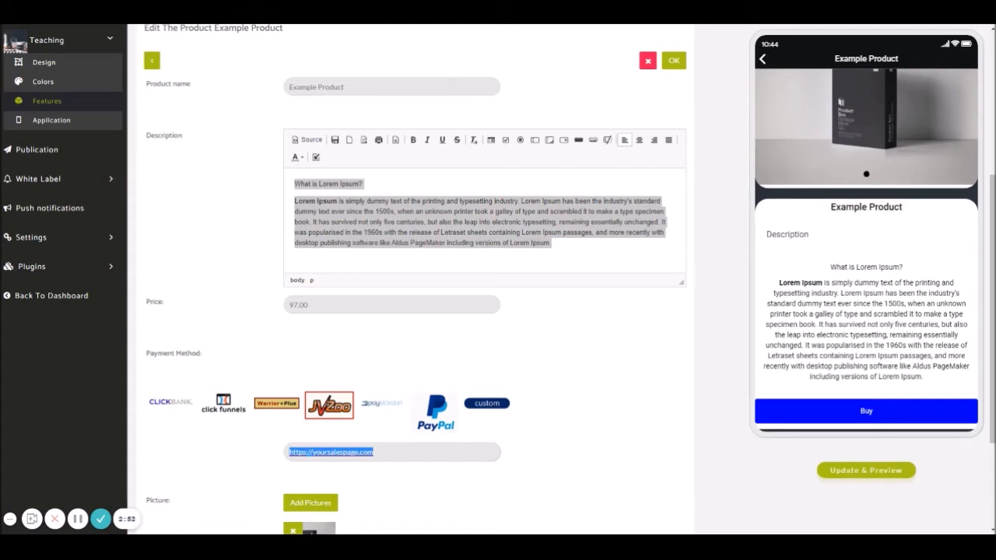
{"action": "scroll", "coordinate": [413, 280], "scroll_direction": "up", "scroll_amount": 4}
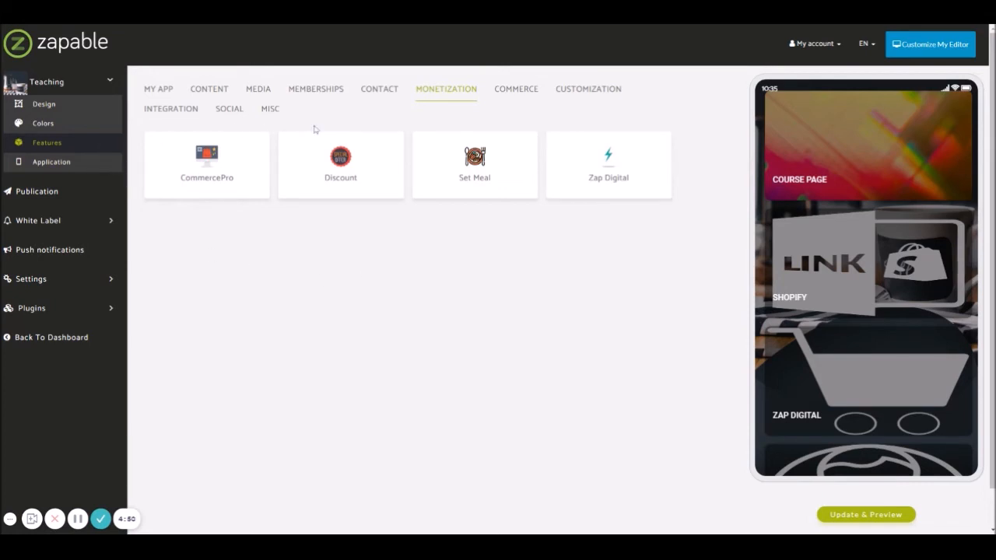
Add the CommercePro feature and start a new store with United Kingdom as its country
{"action": "left_click", "coordinate": [208, 168]}
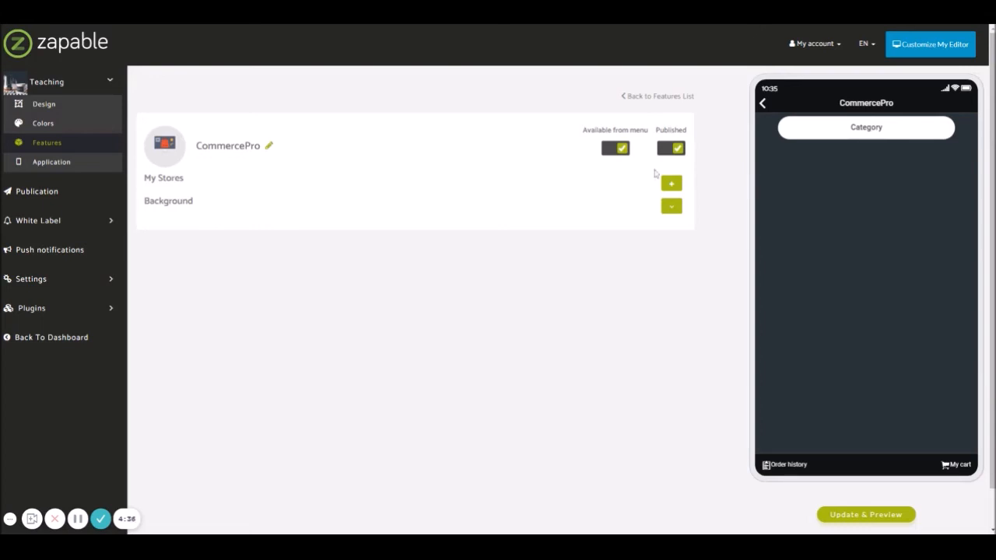
{"action": "left_click", "coordinate": [673, 186]}
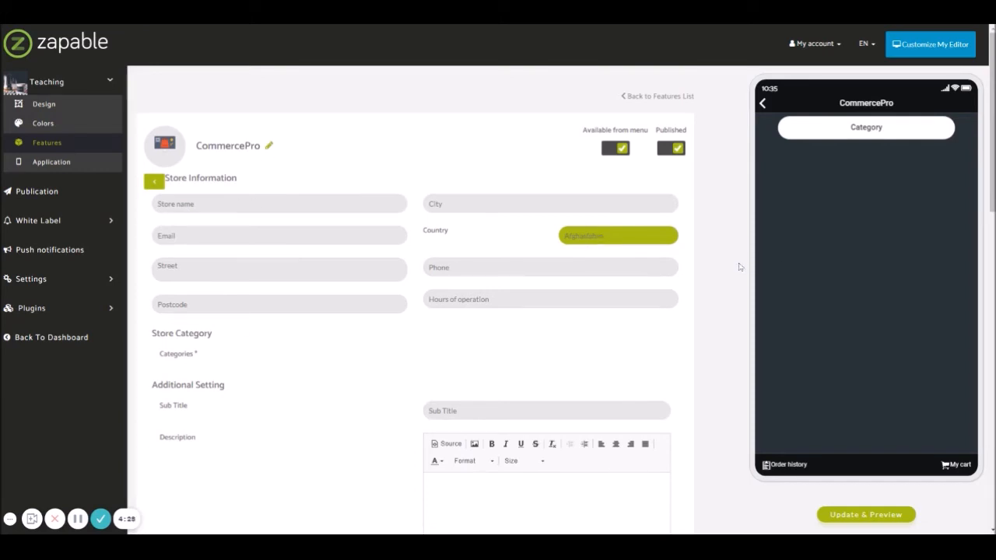
{"action": "left_click", "coordinate": [728, 438]}
Set the new store's tax rate to 20 and save the store
{"action": "scroll", "coordinate": [280, 335], "scroll_direction": "down", "scroll_amount": 2}
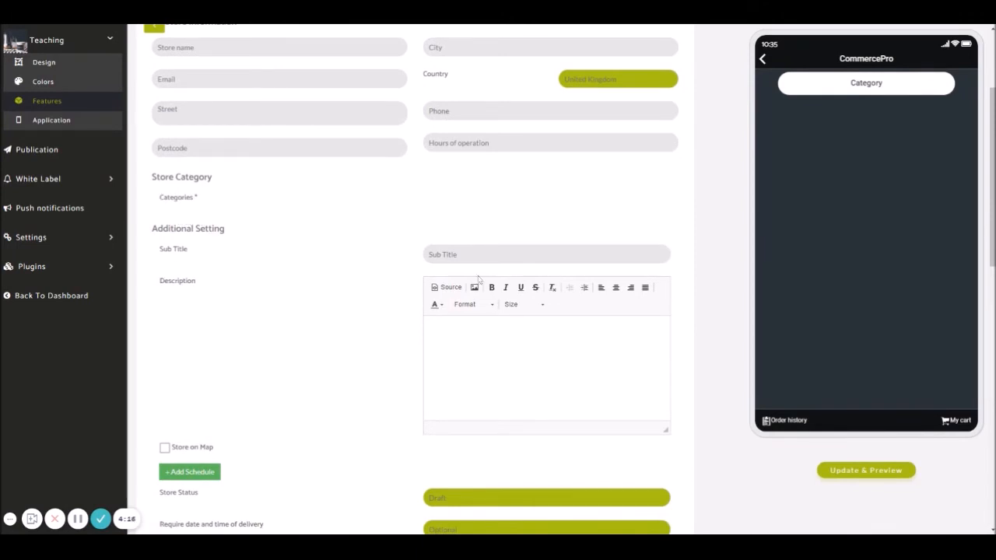
{"action": "scroll", "coordinate": [394, 329], "scroll_direction": "down", "scroll_amount": 5}
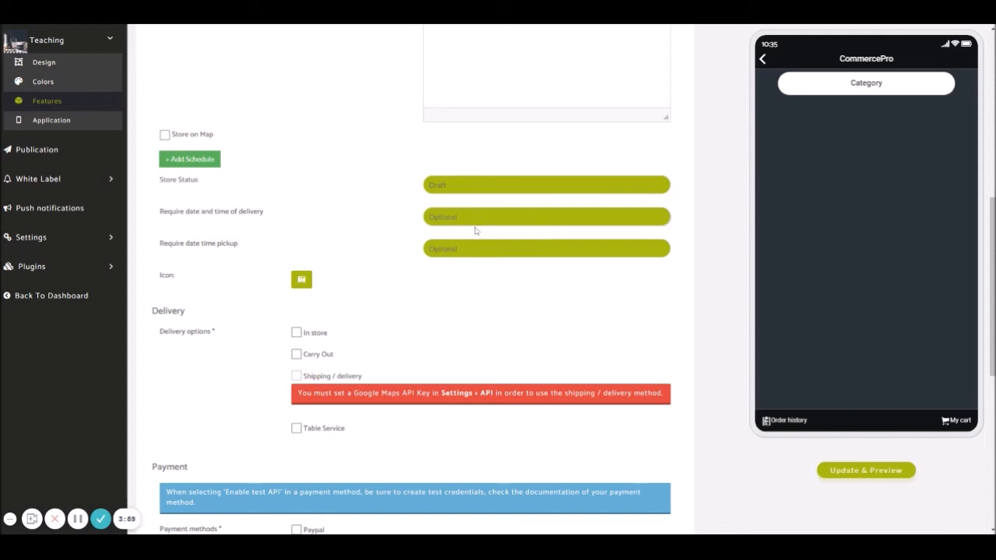
{"action": "scroll", "coordinate": [401, 235], "scroll_direction": "down", "scroll_amount": 2}
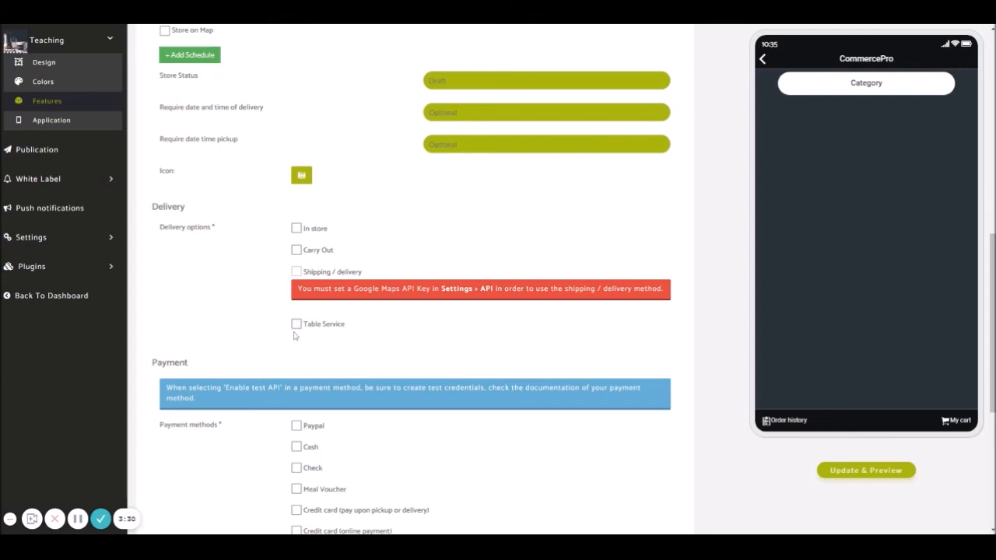
{"action": "scroll", "coordinate": [274, 331], "scroll_direction": "down", "scroll_amount": 3}
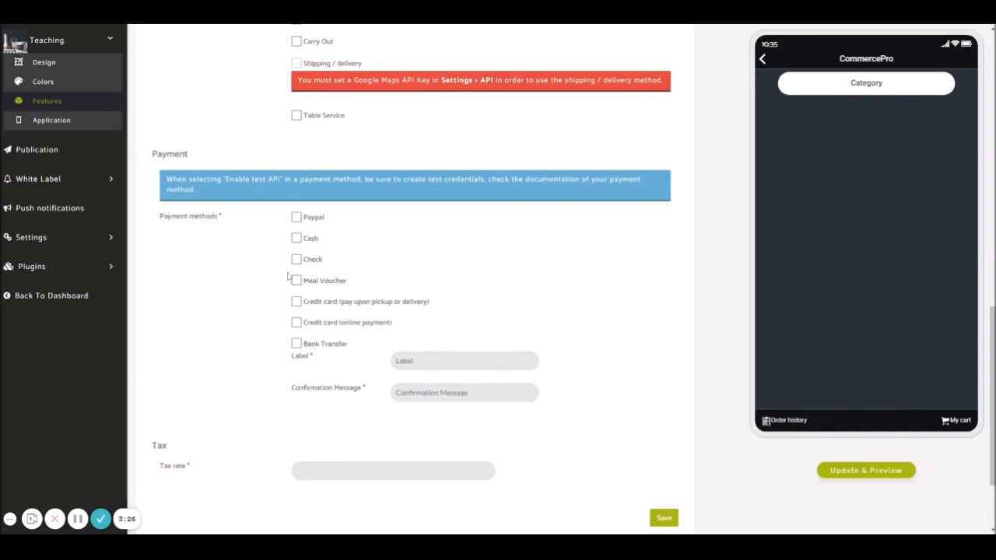
{"action": "scroll", "coordinate": [258, 367], "scroll_direction": "down", "scroll_amount": 2}
{"action": "left_click", "coordinate": [296, 356]}
{"action": "type", "text": "20"}
{"action": "left_click", "coordinate": [663, 403]}
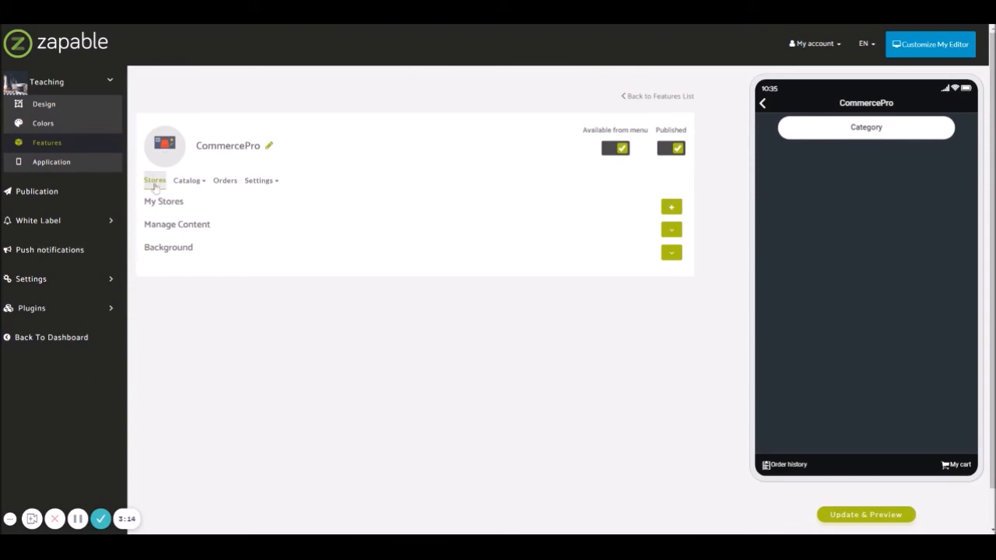
Look through CommercePro's catalog options and orders, and open its user field settings
{"action": "left_click", "coordinate": [188, 181]}
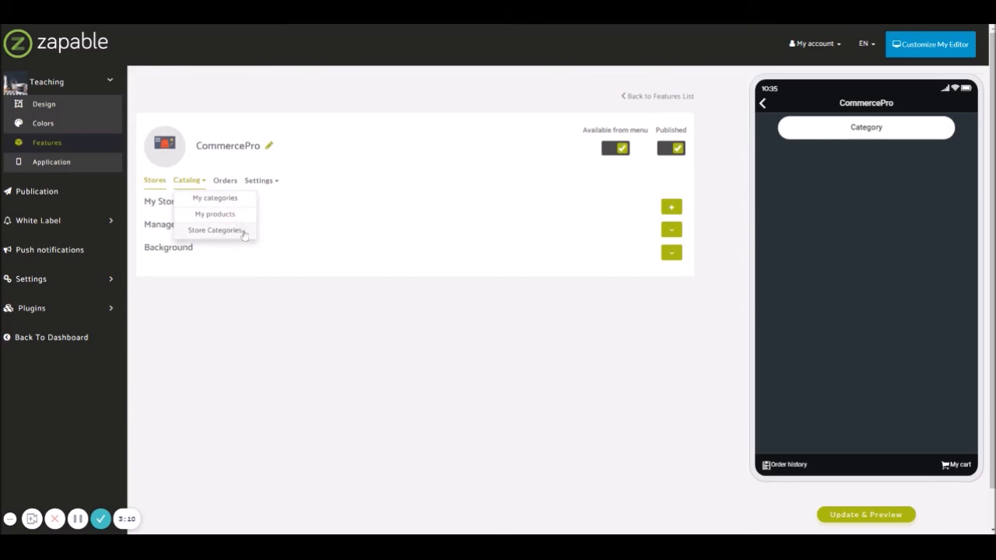
{"action": "left_click", "coordinate": [228, 183]}
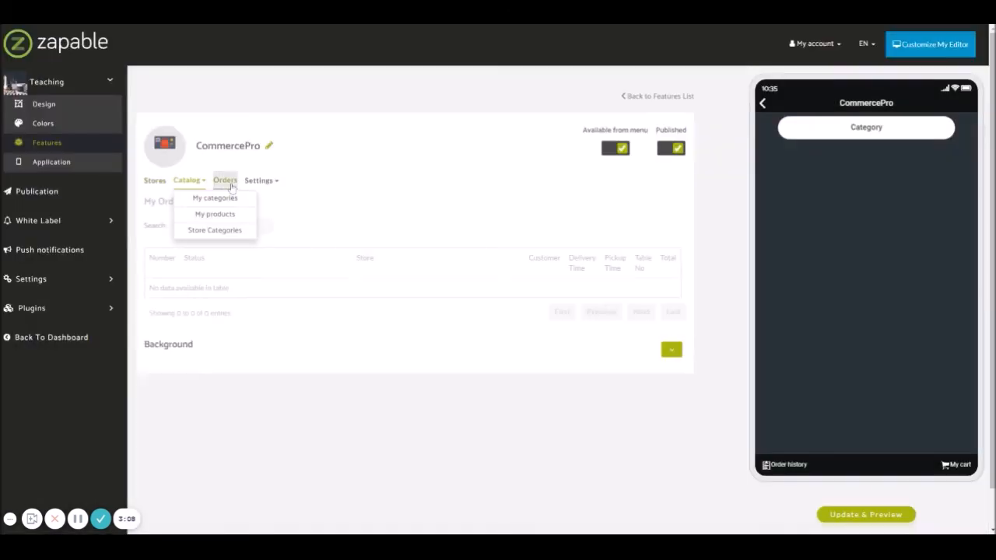
{"action": "left_click", "coordinate": [260, 181]}
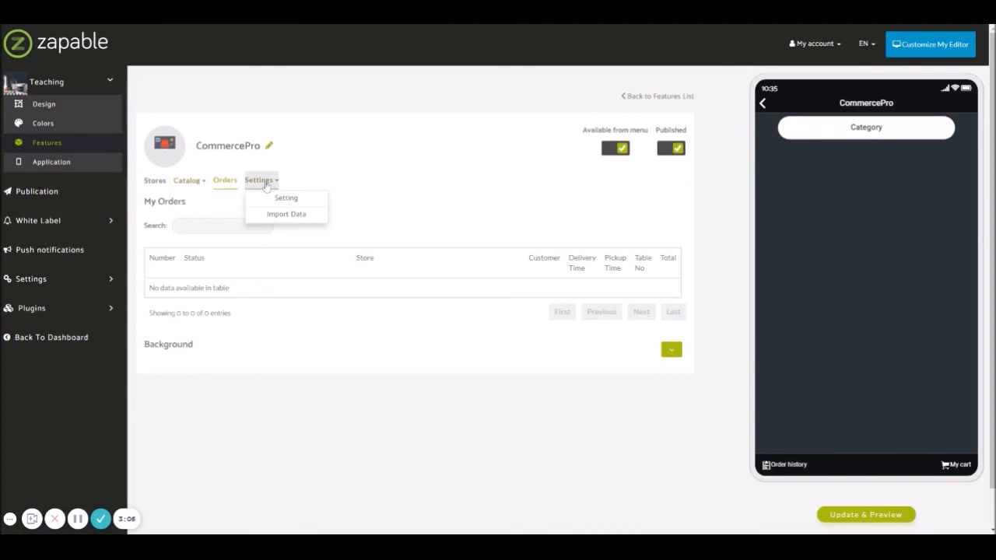
{"action": "left_click", "coordinate": [296, 199]}
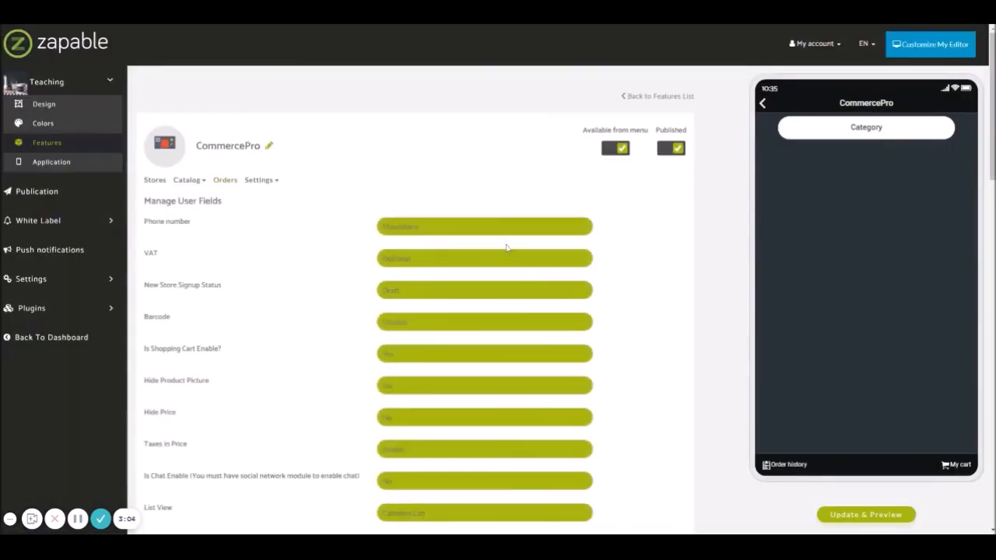